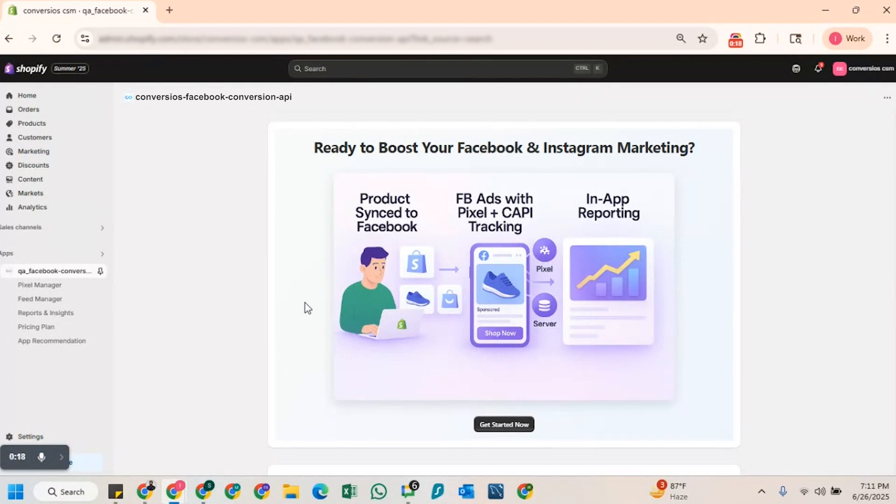
Step: Start the app's setup and log in with Facebook to authorize the Meta product feed
{"action": "left_click", "coordinate": [498, 426]}
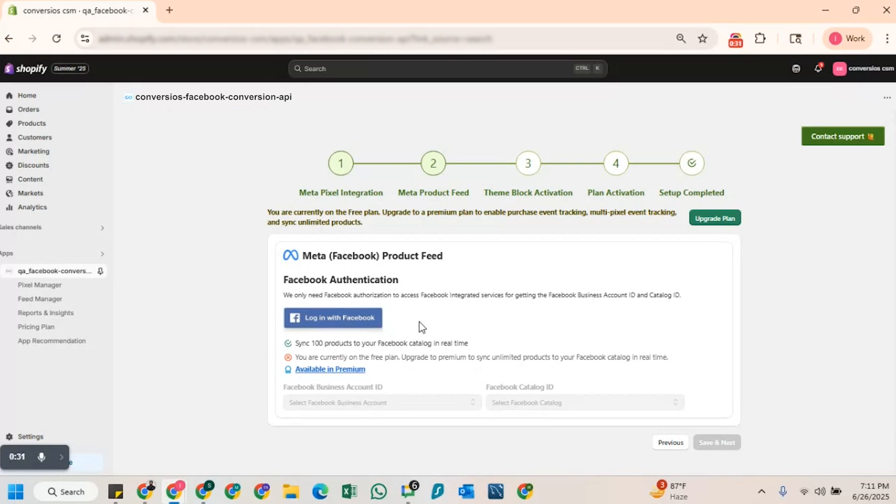
{"action": "left_click", "coordinate": [334, 318]}
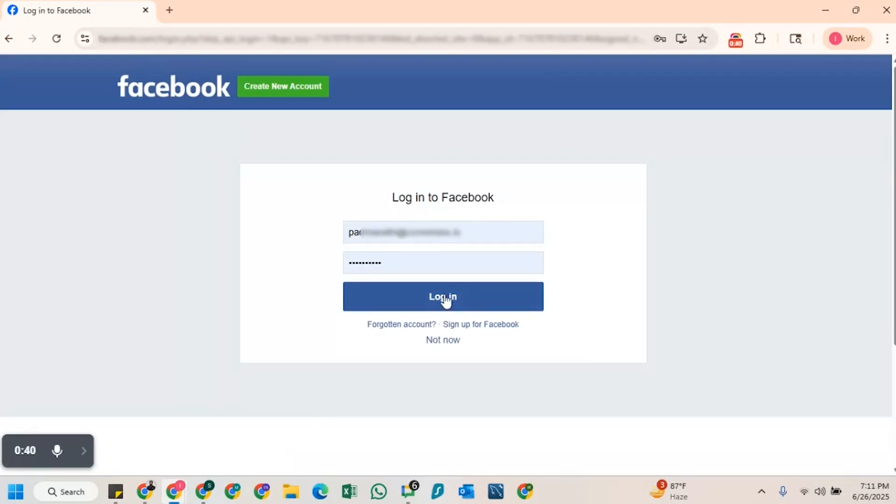
{"action": "left_click", "coordinate": [445, 301]}
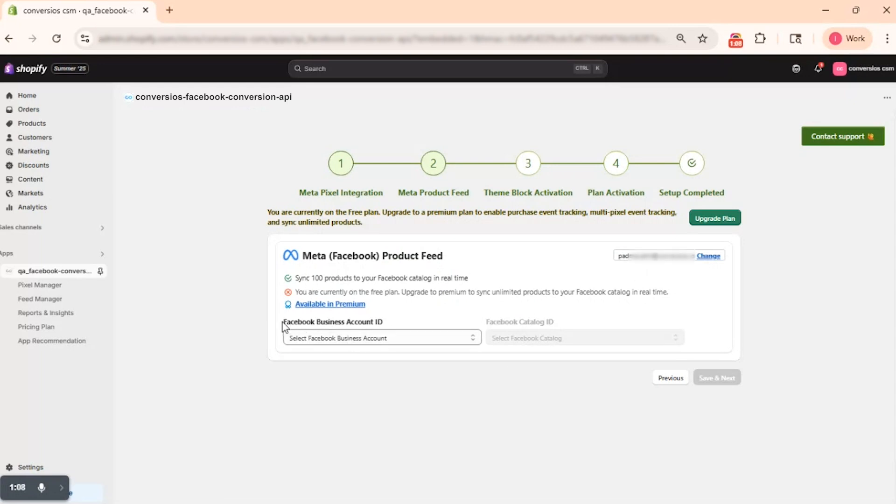
Step: Select the Facebook business account and the shop products catalog for the Meta product feed, and save the selection
{"action": "left_click", "coordinate": [385, 340]}
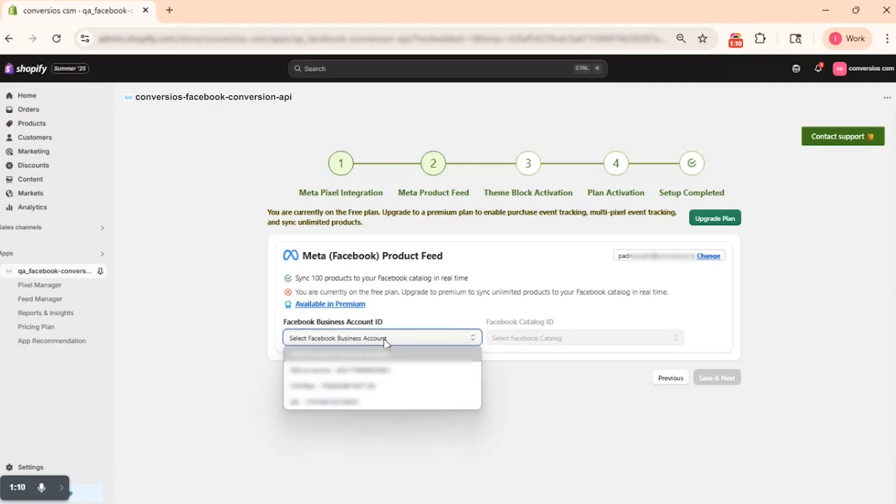
{"action": "left_click", "coordinate": [376, 370]}
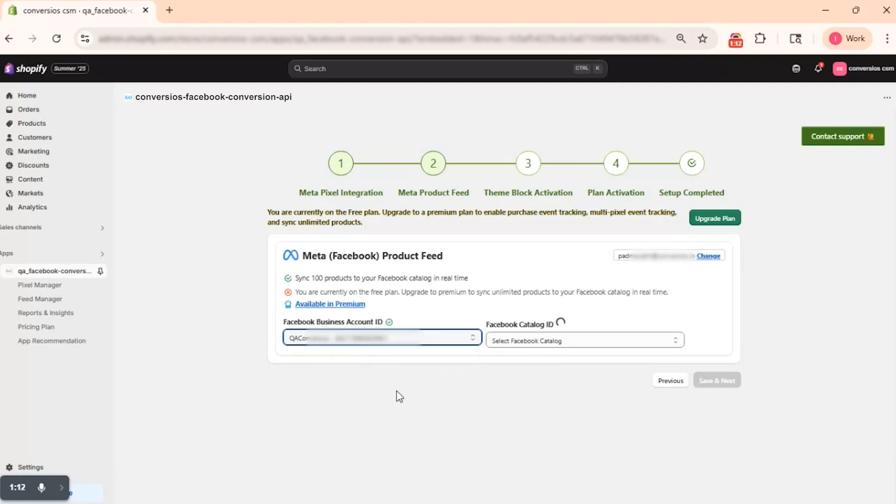
{"action": "left_click", "coordinate": [541, 340]}
{"action": "left_click", "coordinate": [542, 372]}
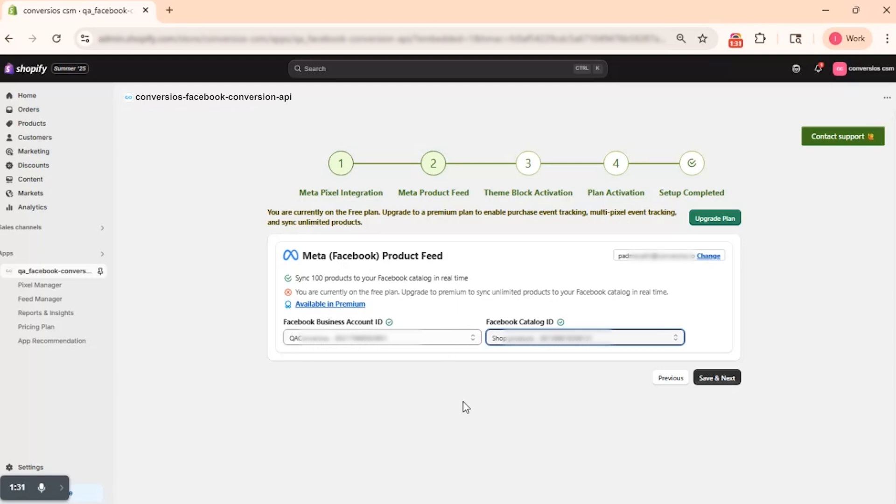
{"action": "left_click", "coordinate": [722, 383]}
{"action": "left_click", "coordinate": [721, 385]}
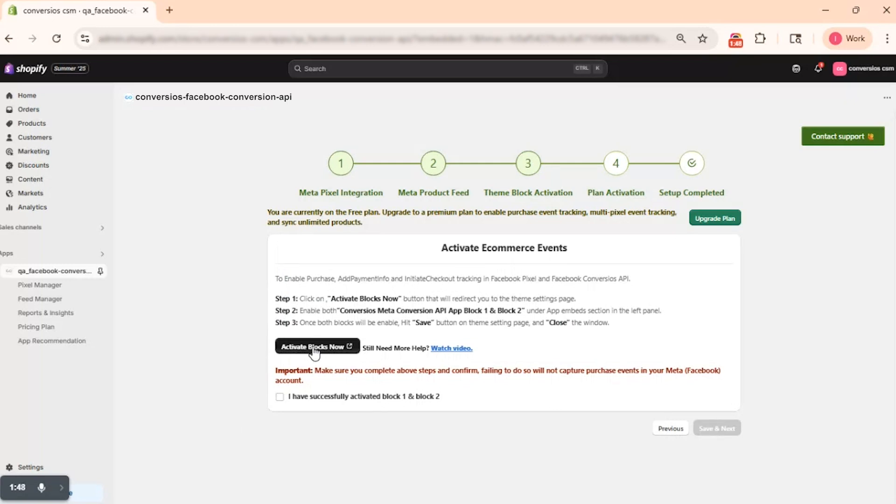
Step: Activate Facebook CAPI Block1 and Block2 in the theme's app embeds, save the theme, and confirm the activation in the setup
{"action": "left_click", "coordinate": [316, 347]}
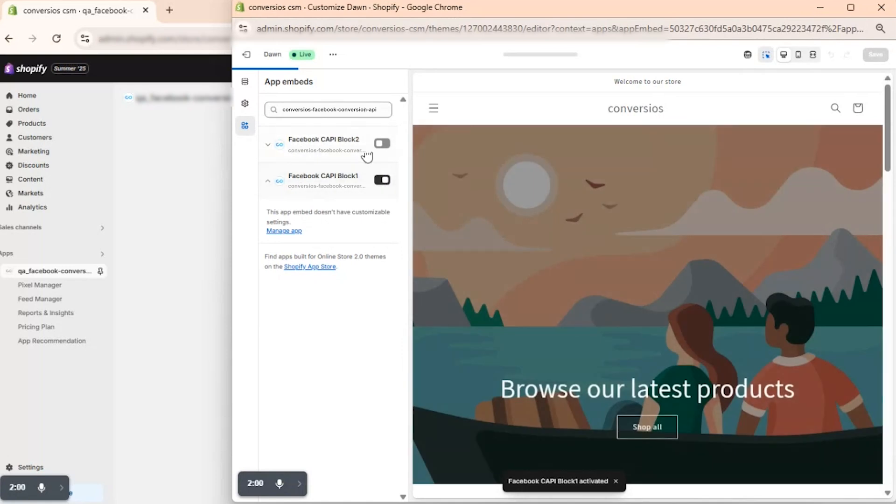
{"action": "left_click", "coordinate": [381, 144]}
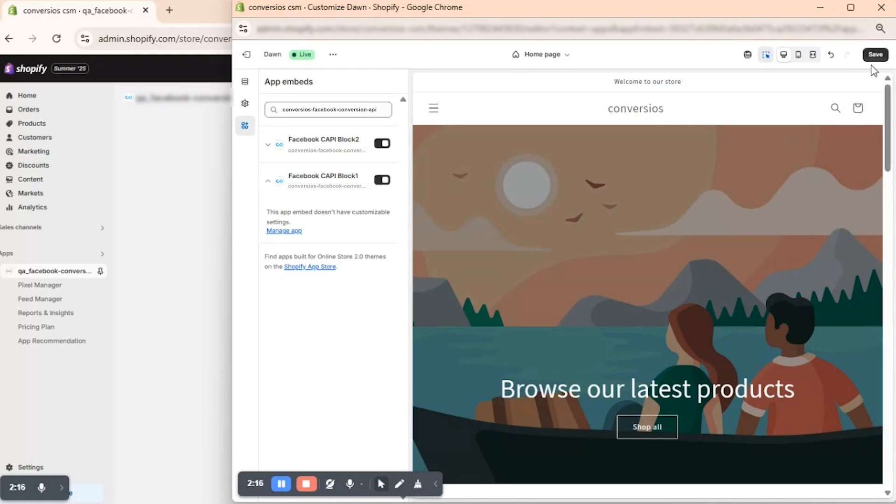
{"action": "left_click", "coordinate": [876, 56]}
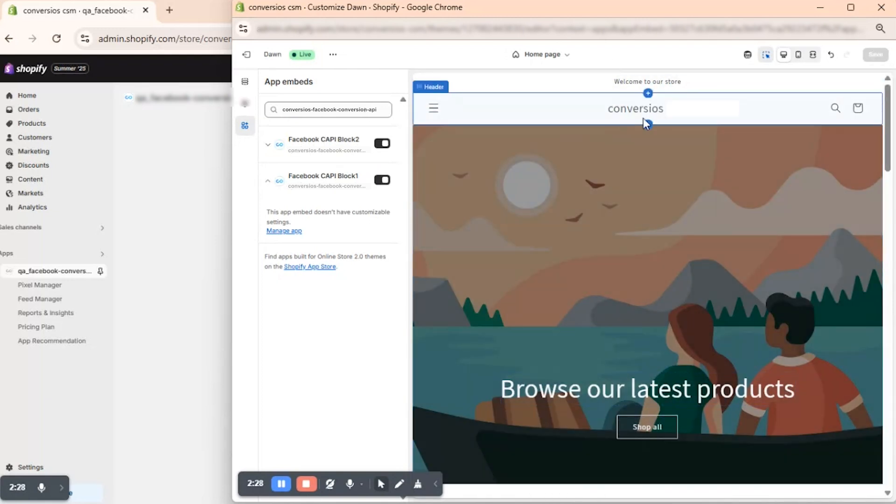
{"action": "left_click", "coordinate": [882, 8]}
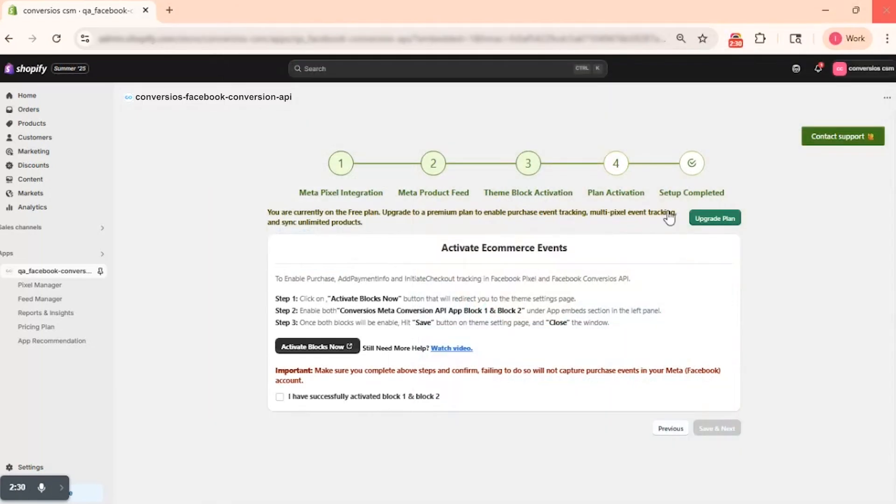
{"action": "left_click", "coordinate": [280, 397]}
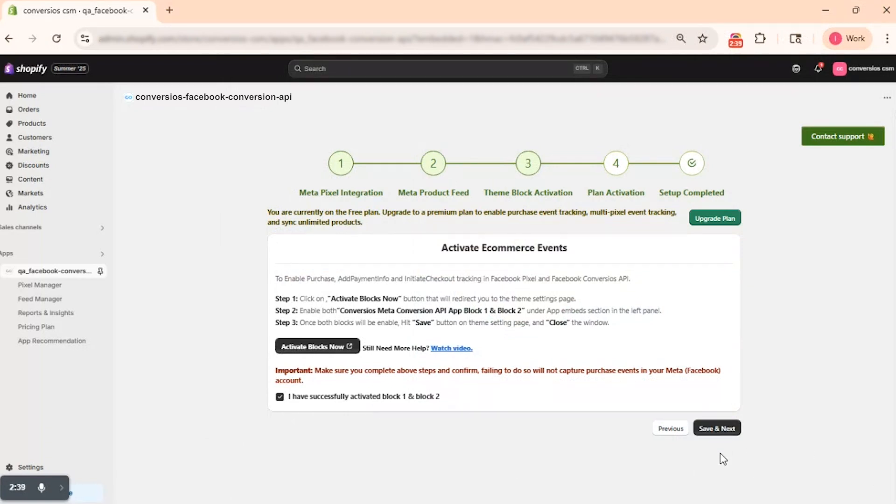
{"action": "left_click", "coordinate": [720, 432]}
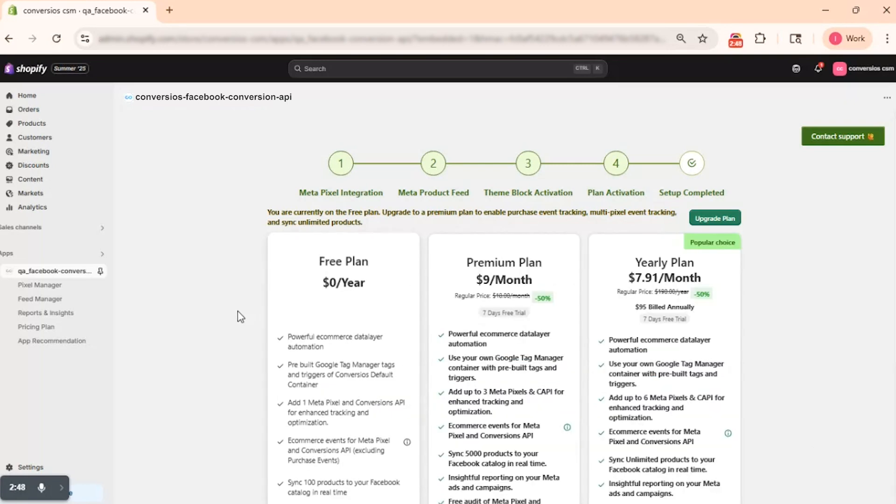
Step: Review the pricing plans and activate the monthly Premium Plan at $9/month
{"action": "scroll", "coordinate": [238, 311], "scroll_direction": "down", "scroll_amount": 1}
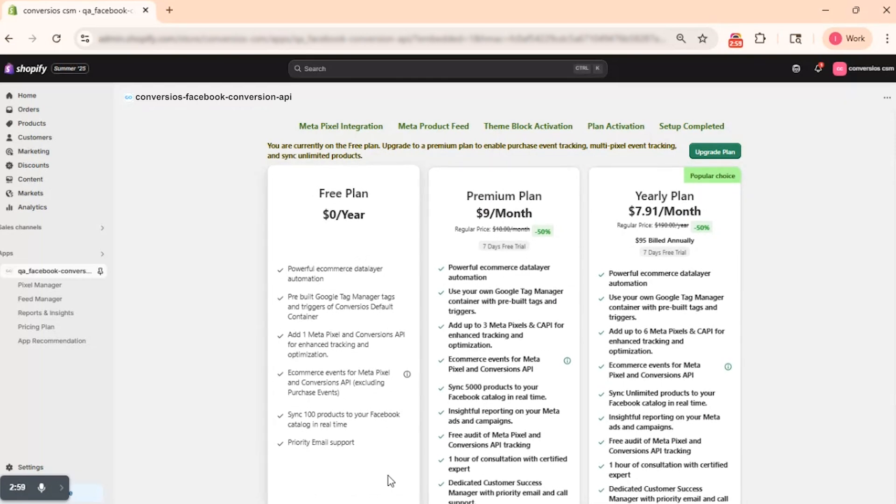
{"action": "scroll", "coordinate": [391, 480], "scroll_direction": "down", "scroll_amount": 2}
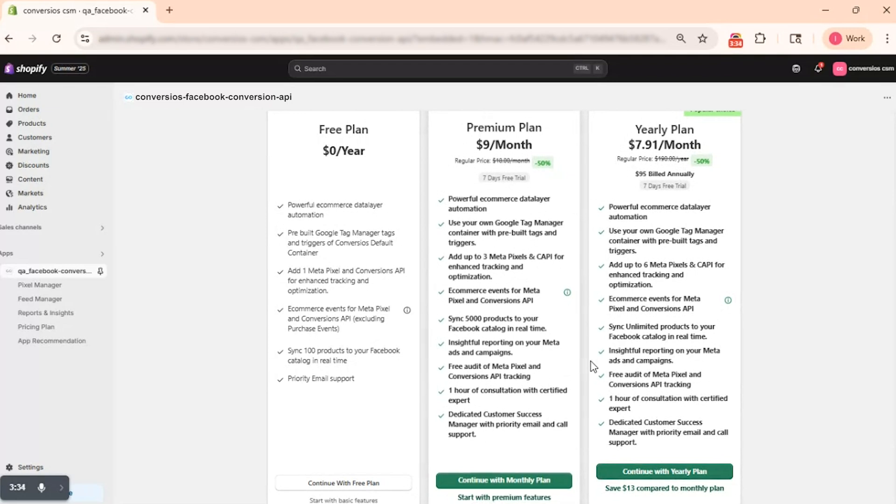
{"action": "left_click", "coordinate": [508, 480]}
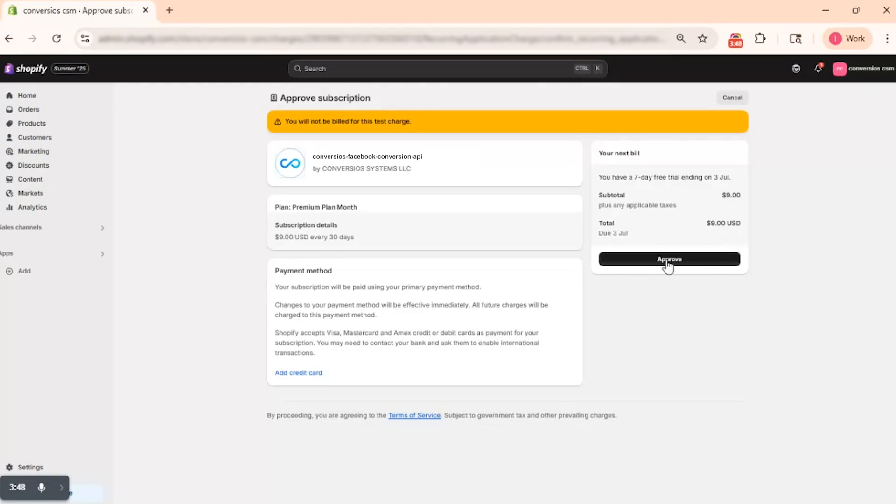
{"action": "left_click", "coordinate": [669, 260]}
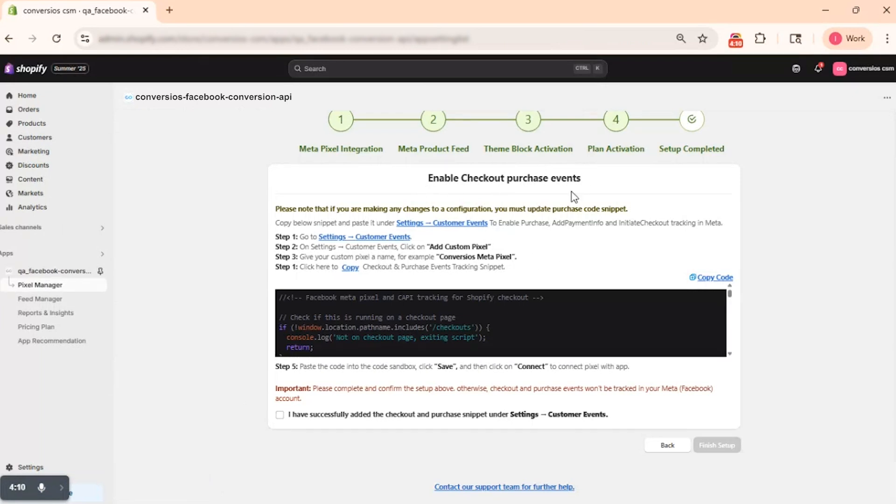
Step: Copy the checkout and purchase events tracking snippet and open the store's Customer events settings
{"action": "left_click", "coordinate": [705, 279]}
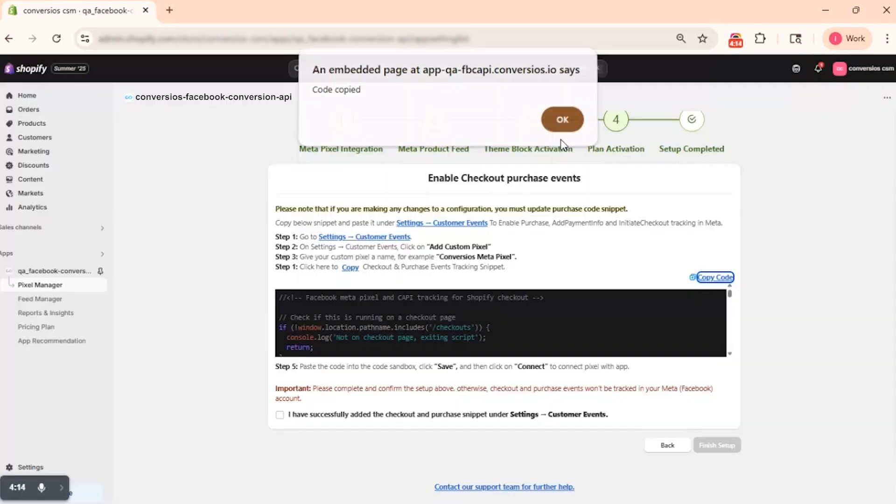
{"action": "left_click", "coordinate": [562, 122]}
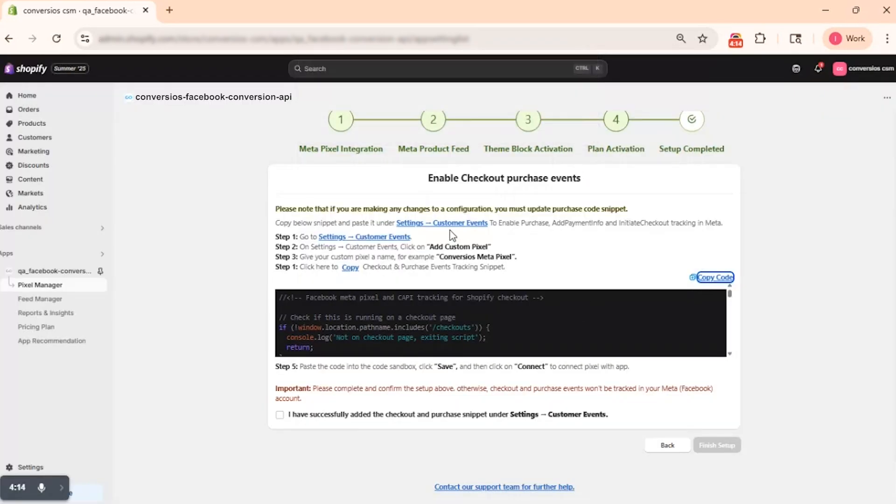
{"action": "left_click", "coordinate": [427, 224]}
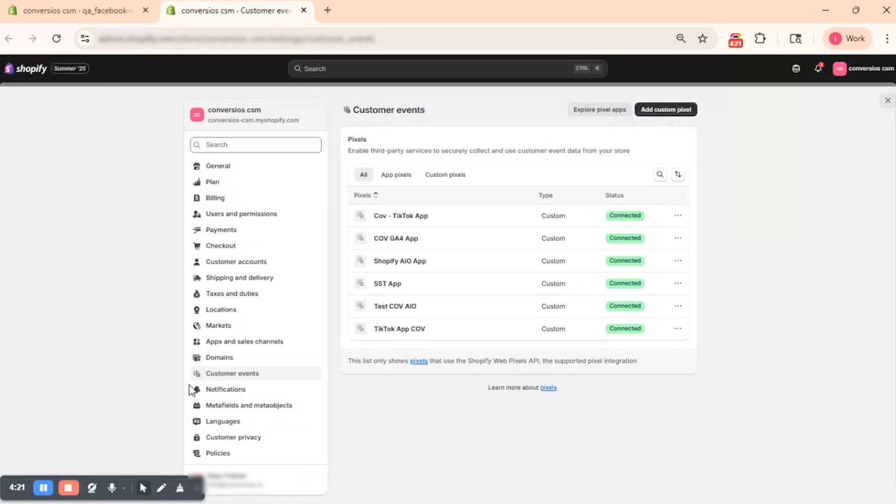
Step: Add a custom pixel named COV Meta to the store's customer events
{"action": "left_click", "coordinate": [669, 114]}
{"action": "left_click", "coordinate": [444, 287]}
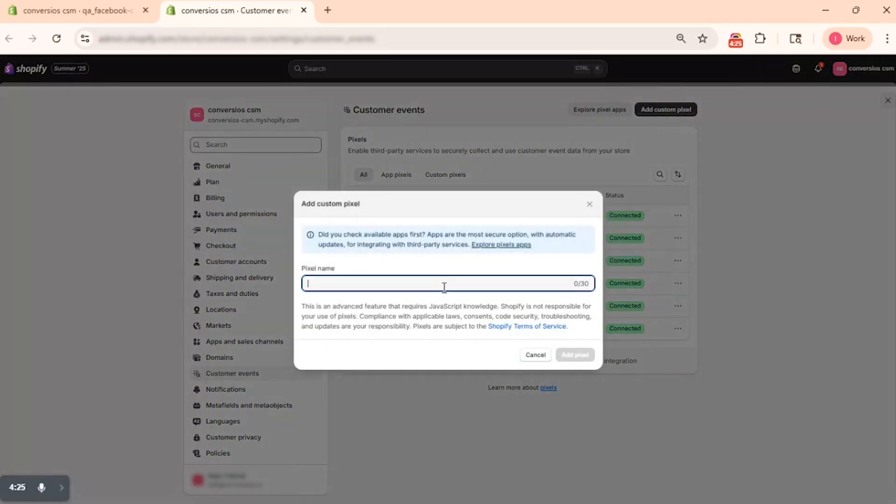
{"action": "type", "text": "CO"}
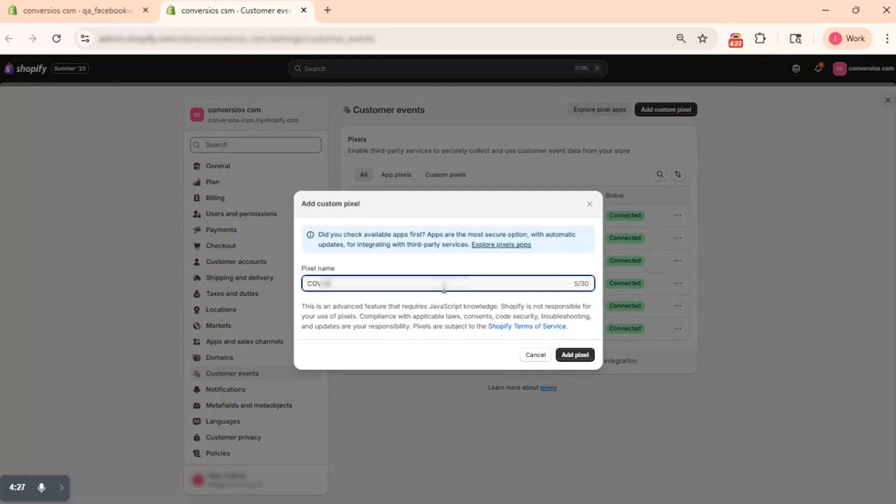
{"action": "left_click", "coordinate": [575, 355]}
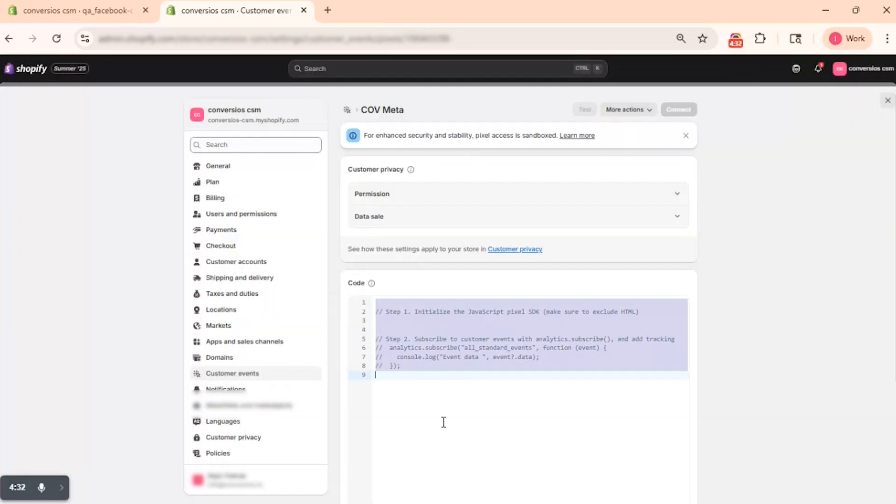
Step: Paste the copied tracking snippet into the COV Meta pixel's code, save it, and connect the pixel
{"action": "key", "text": "ctrl+v"}
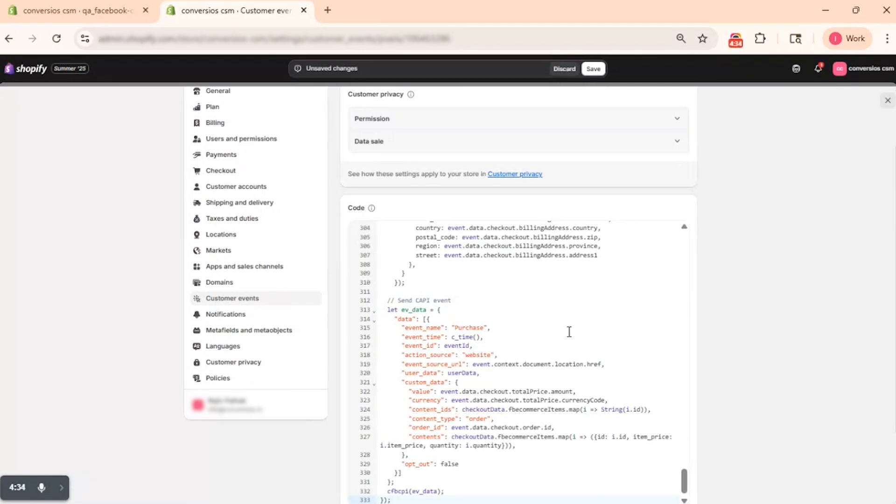
{"action": "left_click", "coordinate": [593, 70]}
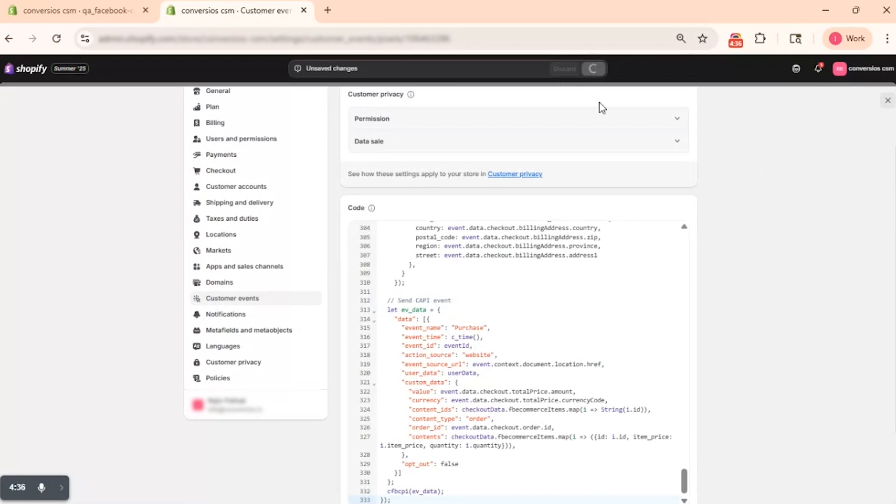
{"action": "left_click", "coordinate": [679, 109]}
{"action": "left_click", "coordinate": [587, 313]}
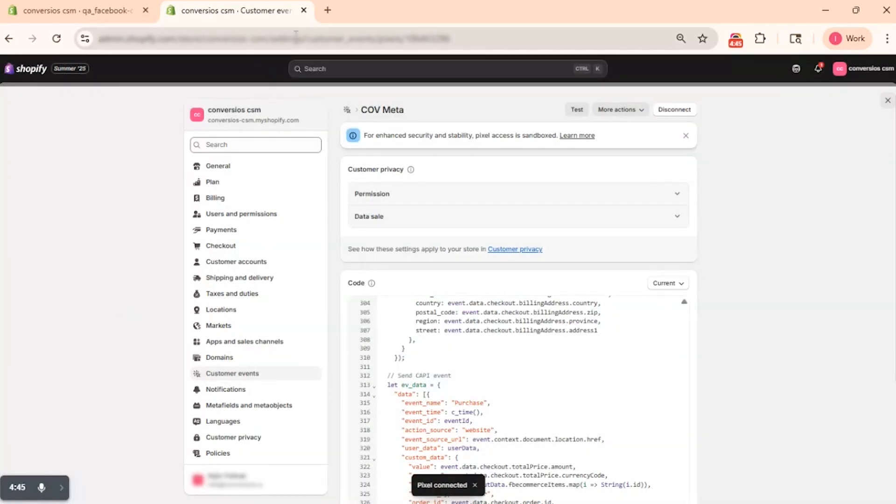
Step: Return to the app, confirm that the checkout and purchase snippet was added, and finish the setup
{"action": "left_click", "coordinate": [304, 11]}
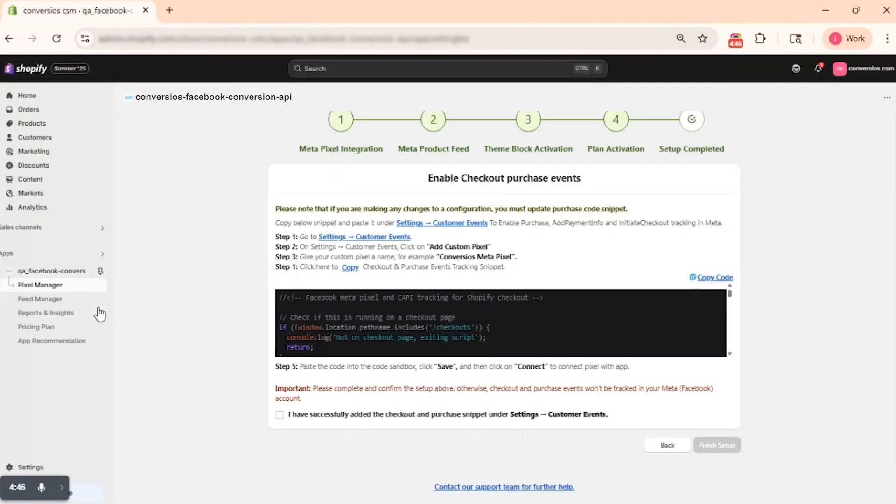
{"action": "left_click", "coordinate": [279, 415]}
{"action": "left_click", "coordinate": [699, 447]}
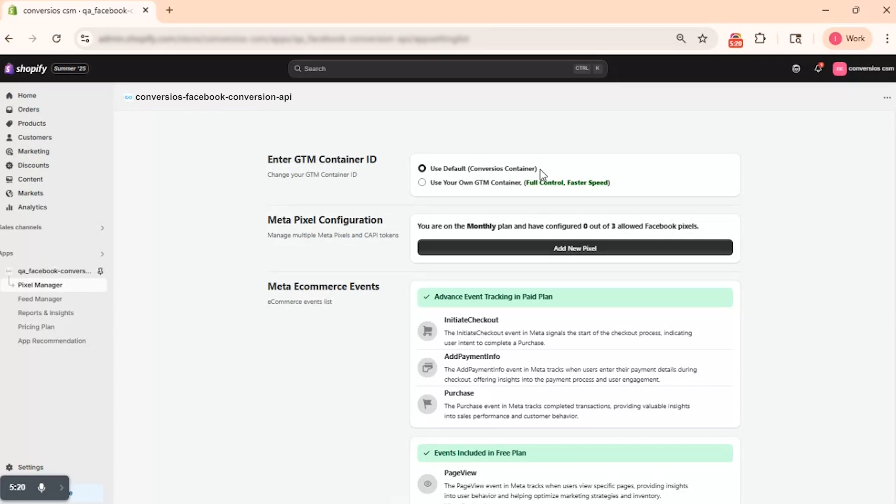
{"action": "left_click", "coordinate": [422, 183]}
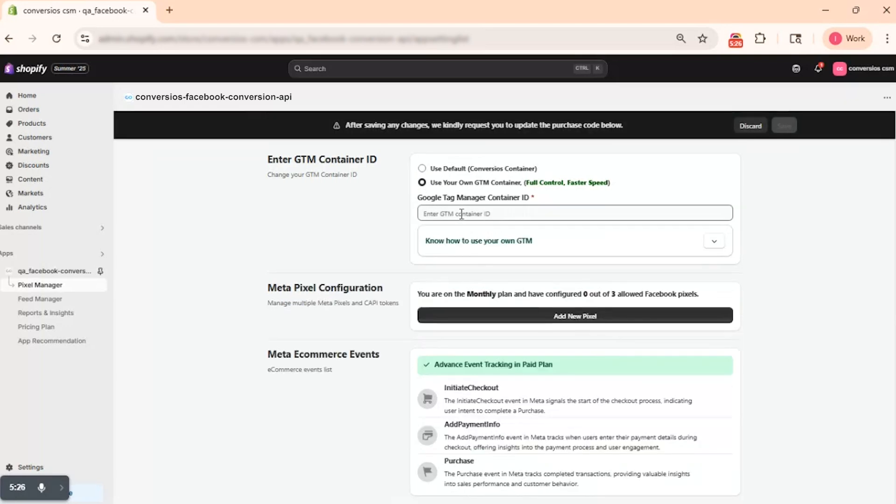
{"action": "left_click", "coordinate": [461, 212]}
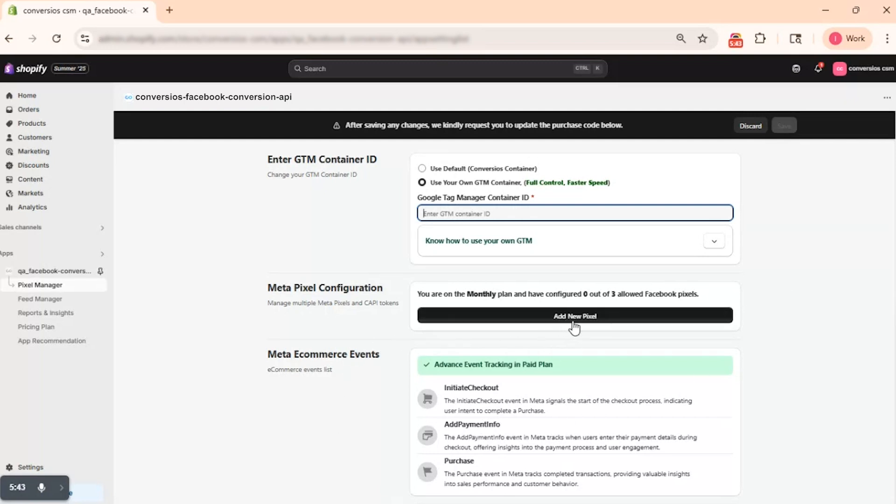
{"action": "left_click", "coordinate": [425, 170]}
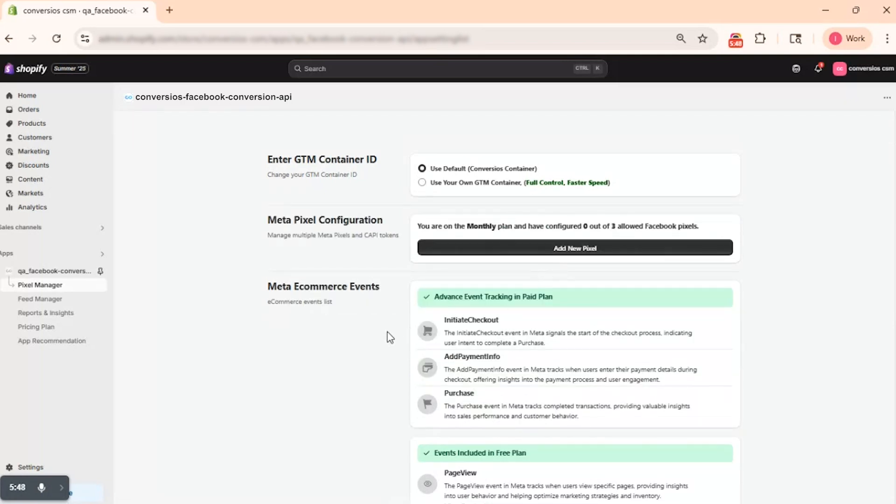
Step: Add a Meta pixel named First Pixel, filling in its pixel ID and CAPI token
{"action": "left_click", "coordinate": [572, 252]}
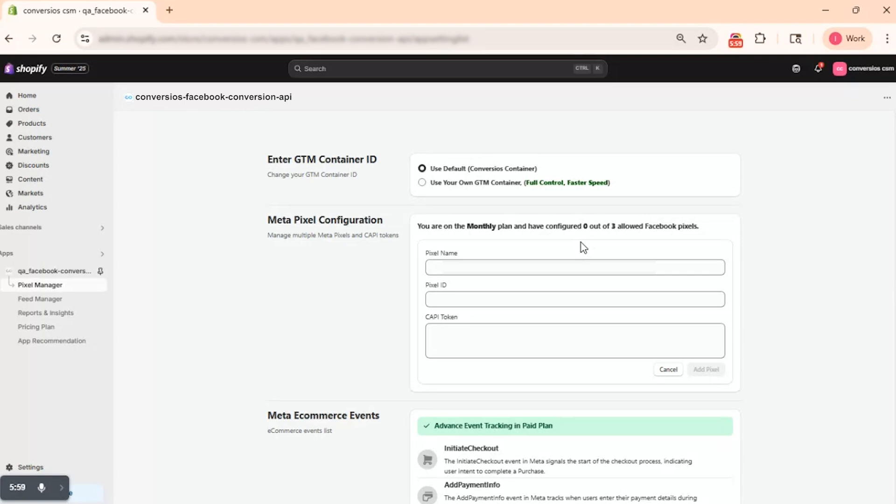
{"action": "left_click", "coordinate": [519, 269]}
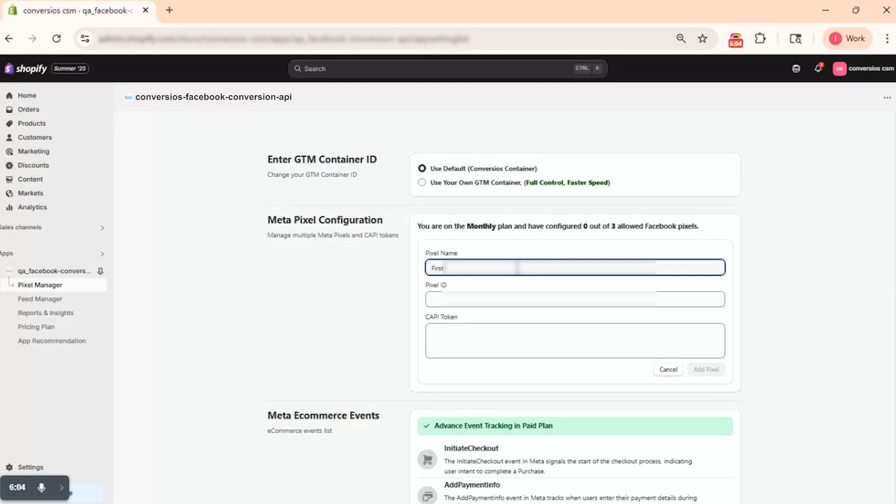
{"action": "left_click", "coordinate": [494, 296]}
{"action": "type", "text": "652"}
{"action": "left_click", "coordinate": [494, 335]}
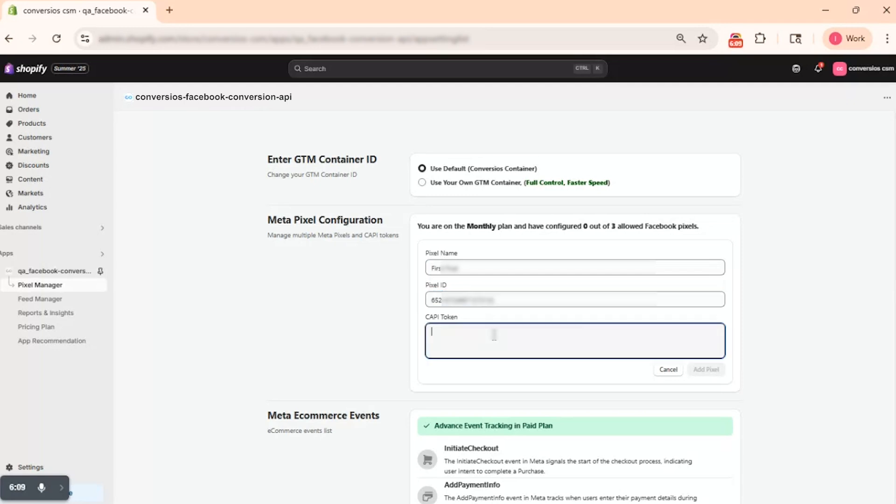
{"action": "type", "text": "adt"}
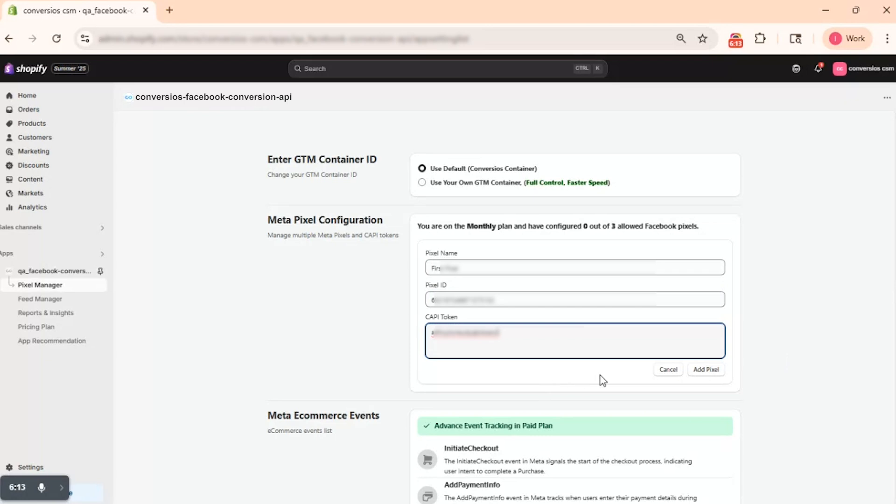
{"action": "left_click", "coordinate": [705, 371]}
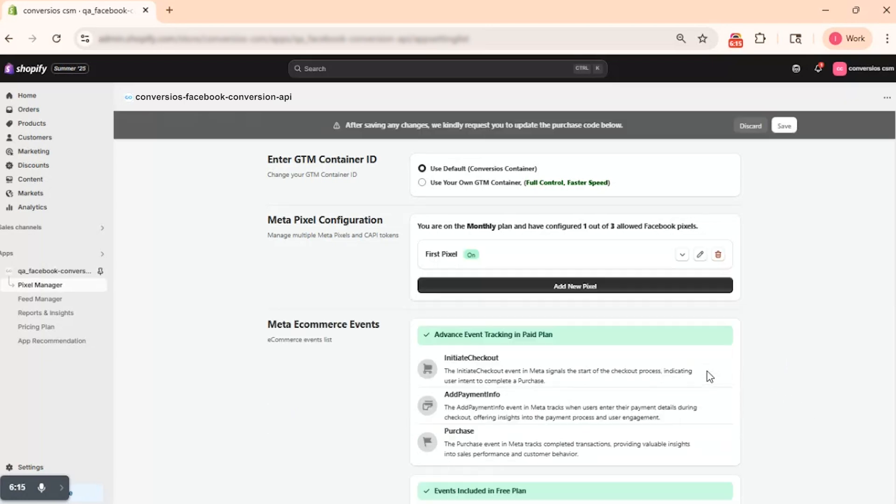
{"action": "left_click", "coordinate": [582, 289]}
{"action": "left_click", "coordinate": [481, 303]}
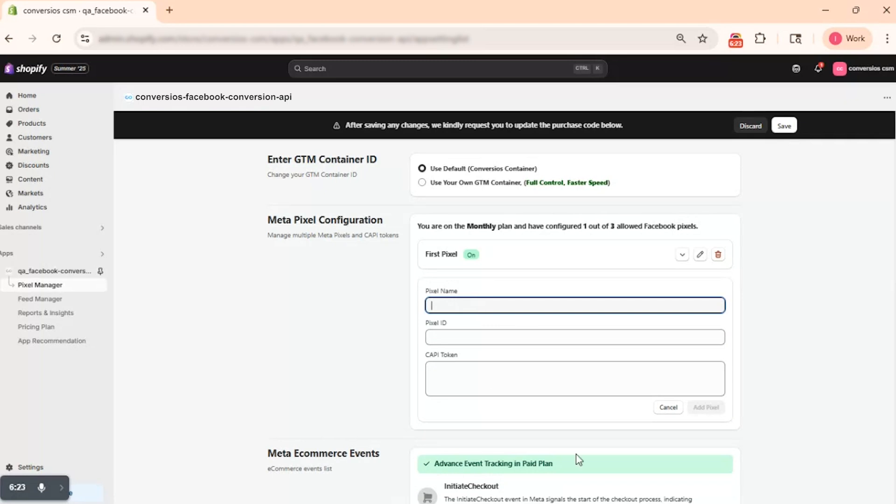
{"action": "left_click", "coordinate": [668, 408]}
Step: Save the changed pixel configuration and copy the checkout and purchase events tracking snippet
{"action": "scroll", "coordinate": [404, 380], "scroll_direction": "down", "scroll_amount": 1}
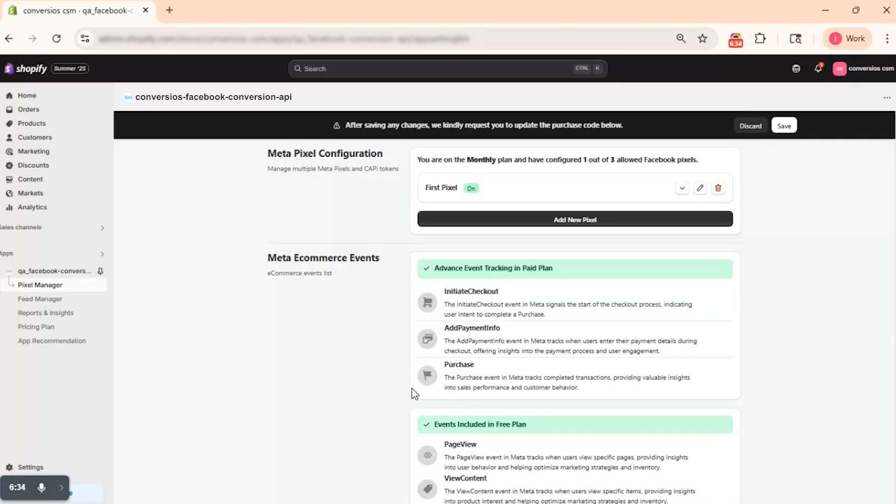
{"action": "scroll", "coordinate": [350, 369], "scroll_direction": "down", "scroll_amount": 6}
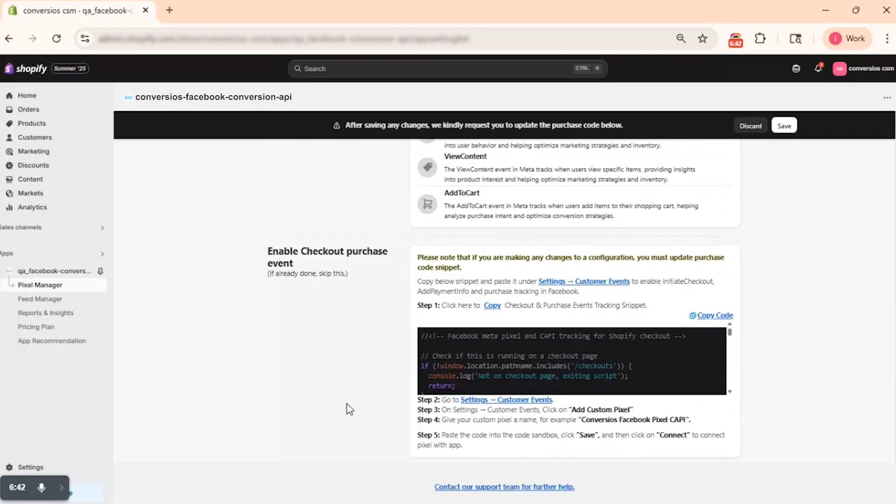
{"action": "left_click", "coordinate": [785, 126]}
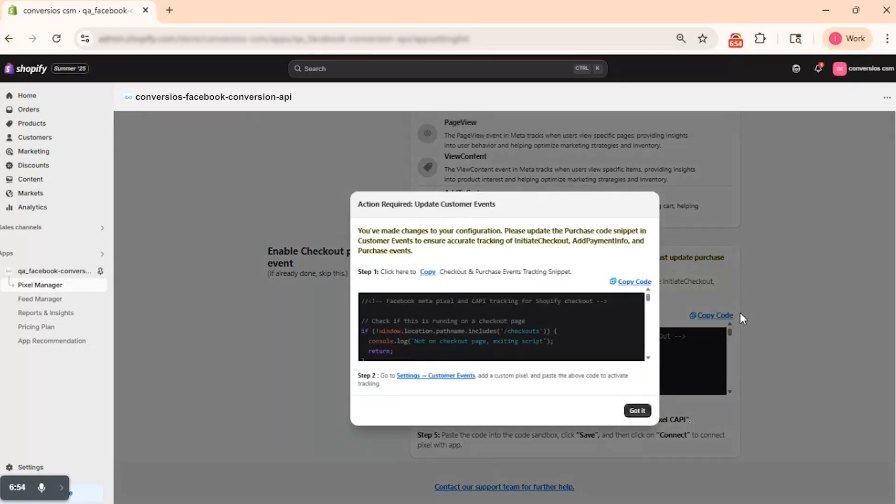
{"action": "left_click", "coordinate": [629, 284]}
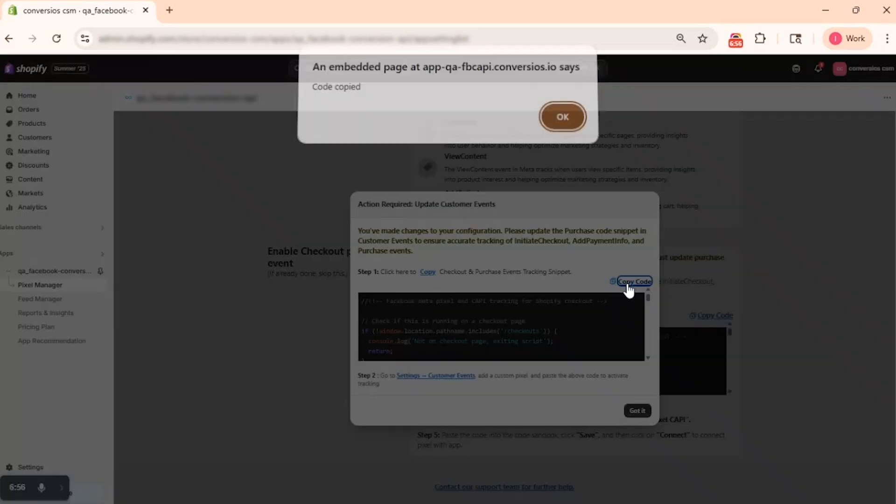
{"action": "left_click", "coordinate": [563, 120]}
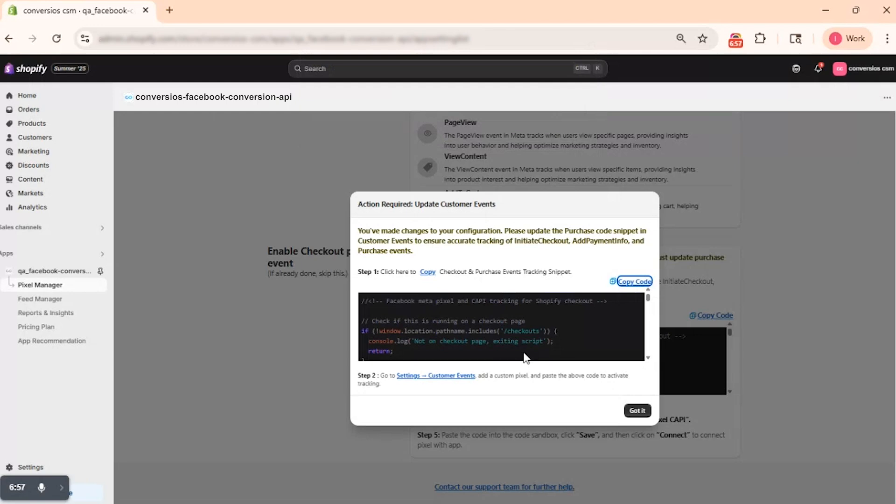
Step: Replace the COV Meta custom pixel's code in customer events with the copied snippet, save it, and acknowledge the update reminder back in the app
{"action": "left_click", "coordinate": [437, 377]}
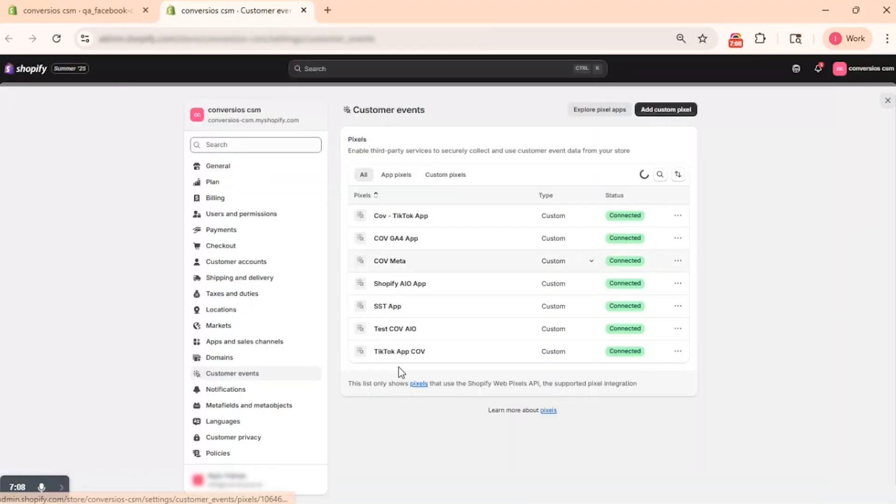
{"action": "left_click", "coordinate": [476, 375]}
{"action": "key", "text": "ctrl+a"}
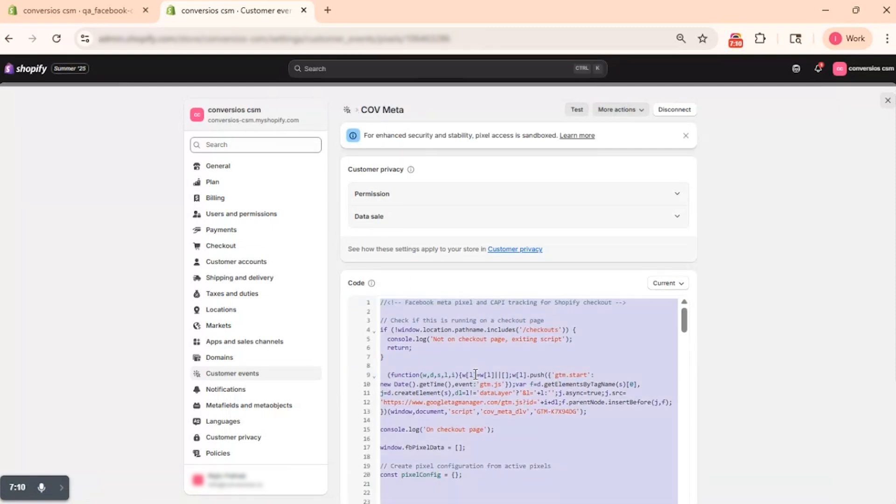
{"action": "key", "text": "ctrl+v"}
{"action": "key", "text": "ctrl+s"}
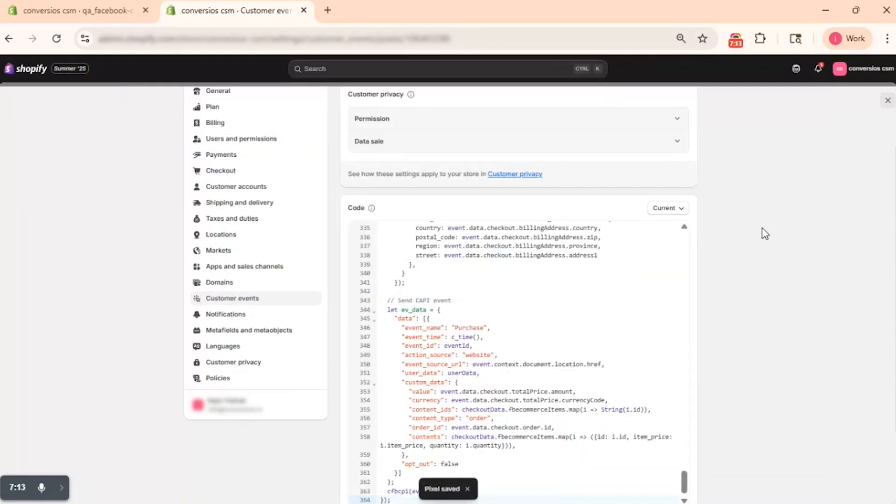
{"action": "left_click", "coordinate": [304, 10]}
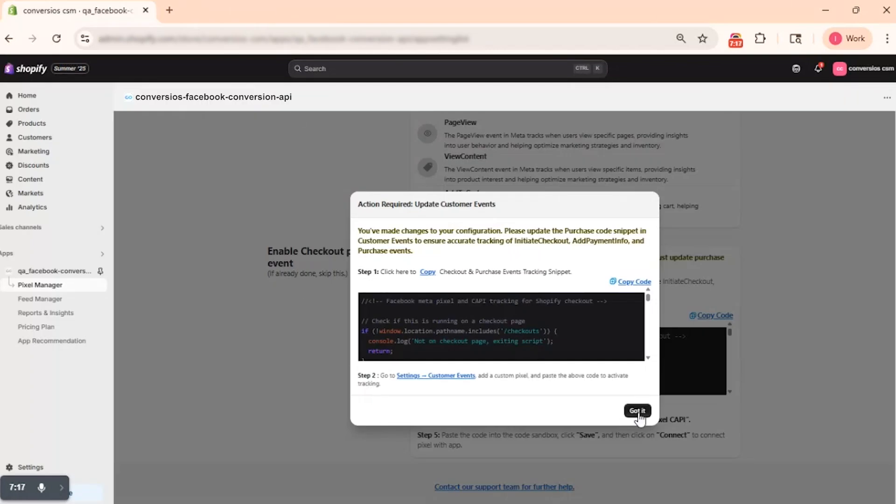
{"action": "left_click", "coordinate": [638, 411]}
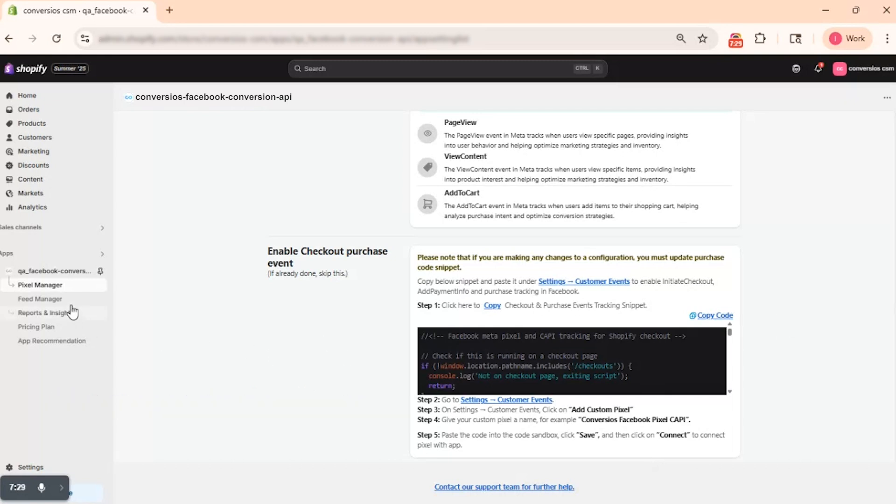
Step: View the app's Meta page insights and its Meta ad and campaign report for a chosen ad account, filtered to the Ad level
{"action": "left_click", "coordinate": [45, 314]}
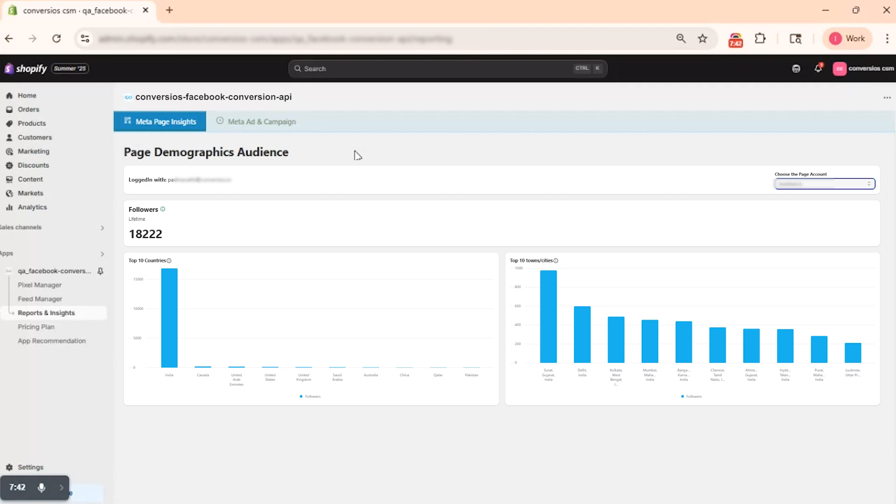
{"action": "left_click", "coordinate": [257, 133]}
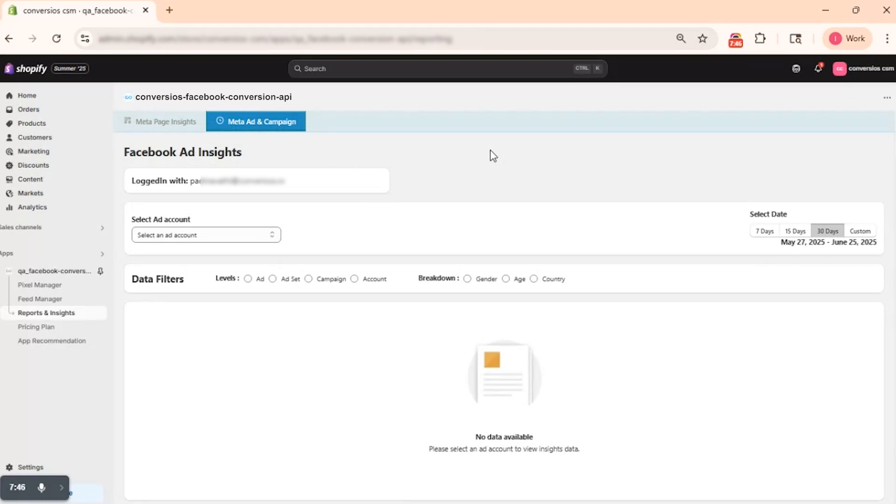
{"action": "left_click", "coordinate": [161, 238]}
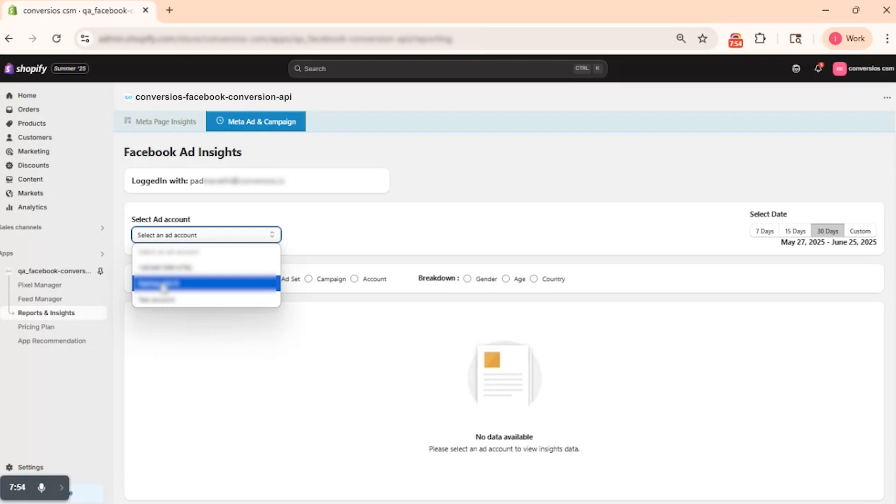
{"action": "left_click", "coordinate": [163, 284]}
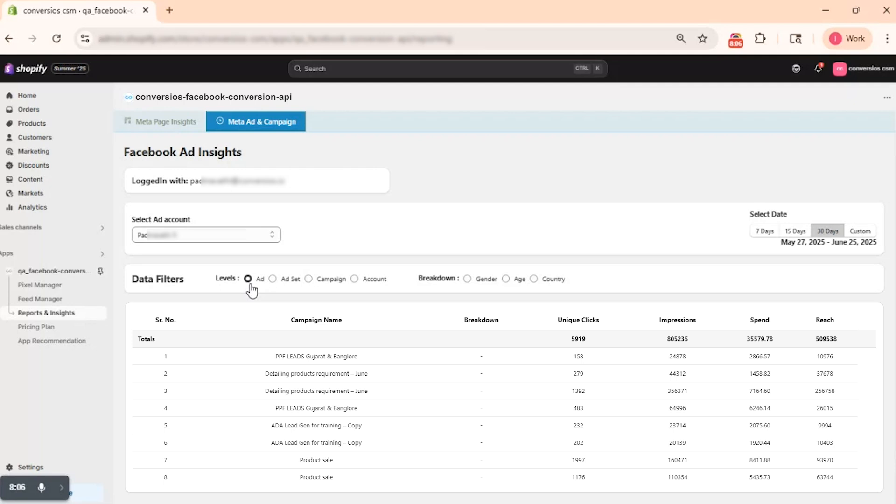
{"action": "left_click", "coordinate": [255, 282]}
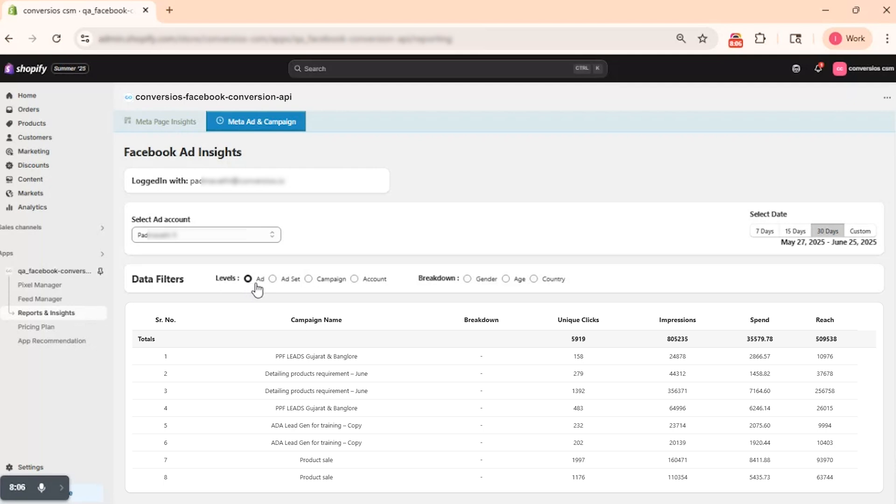